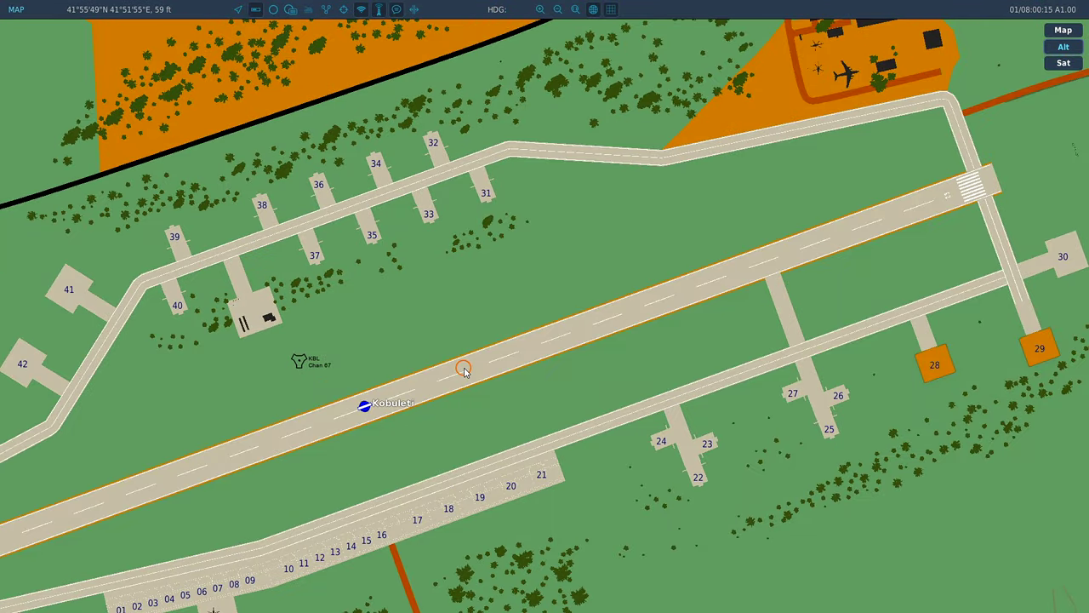
Step: Locate the mission mark on the Kobuleti runway and open its label to read the details
scroll(456, 368, down, 4)
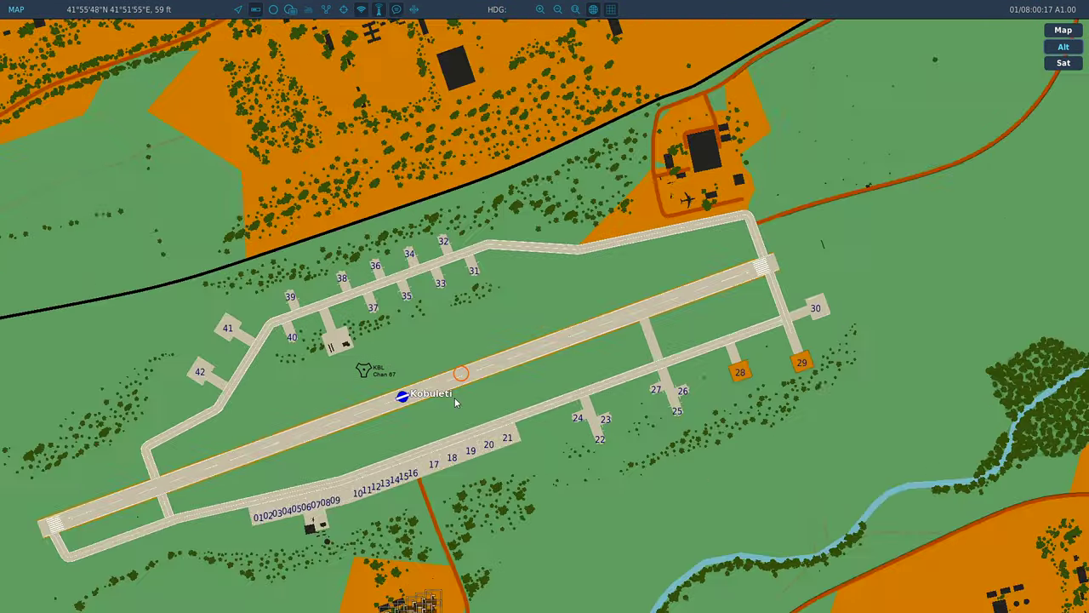
scroll(451, 397, up, 2)
scroll(453, 400, up, 3)
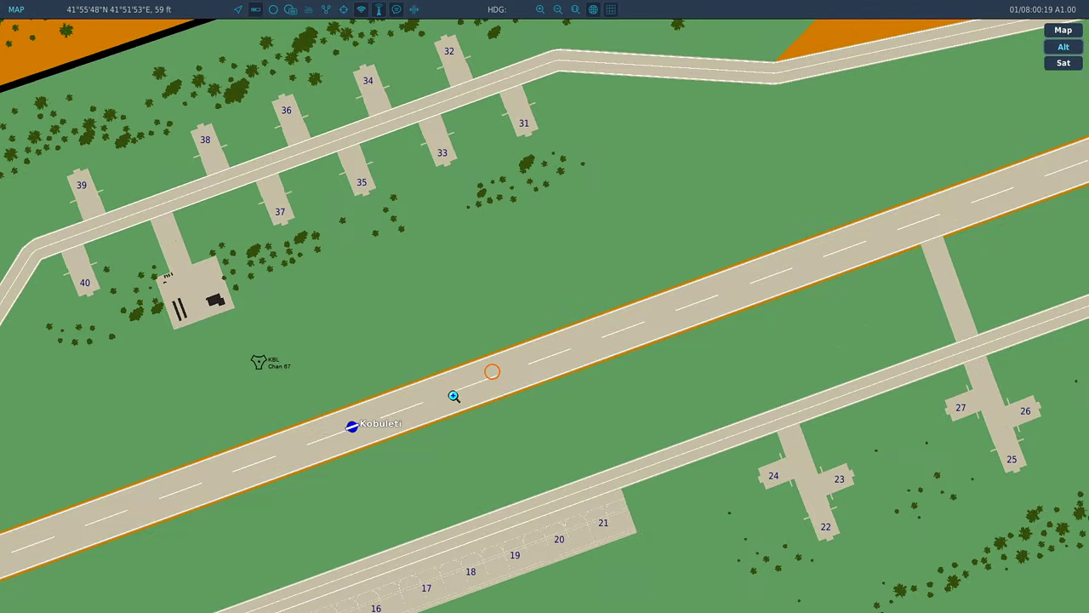
click(496, 366)
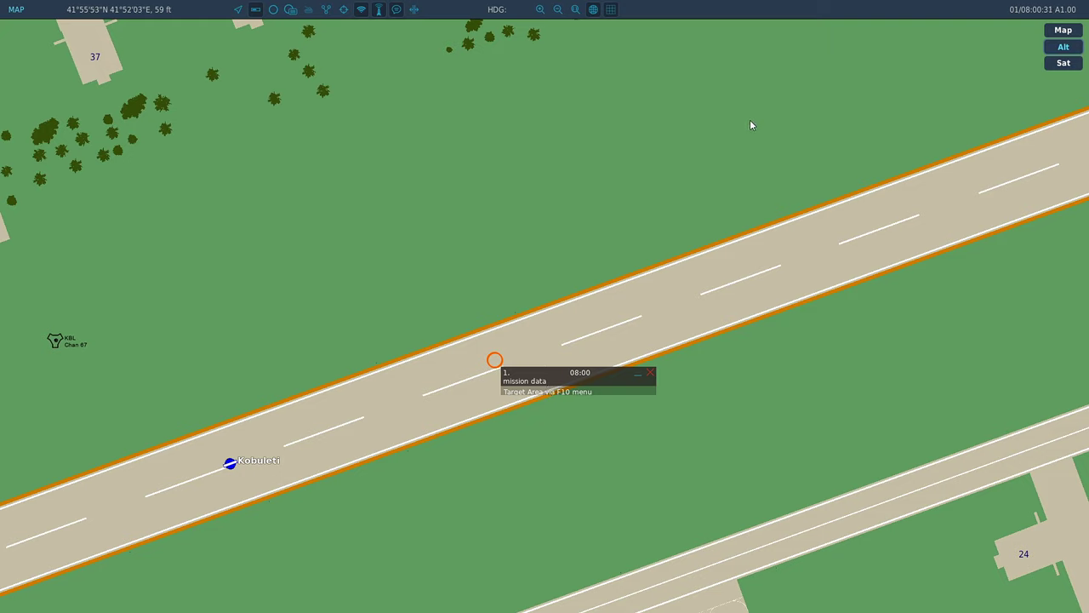
Step: Add a test mark with placeholder text on the grass north of the Kobuleti runway, and delete it
click(275, 10)
click(638, 125)
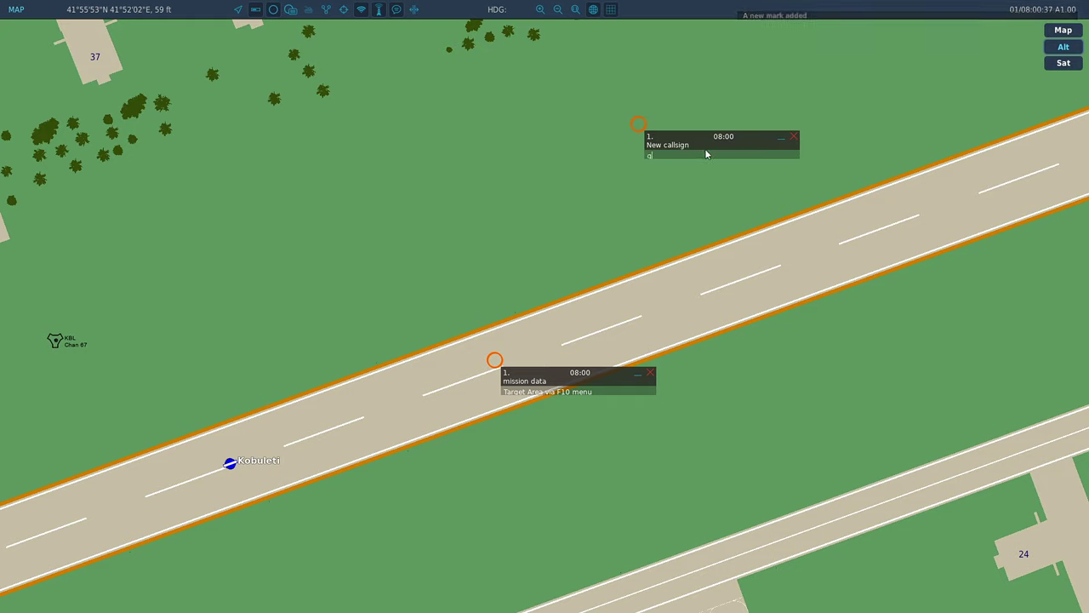
text(grtgrtgjrtg)
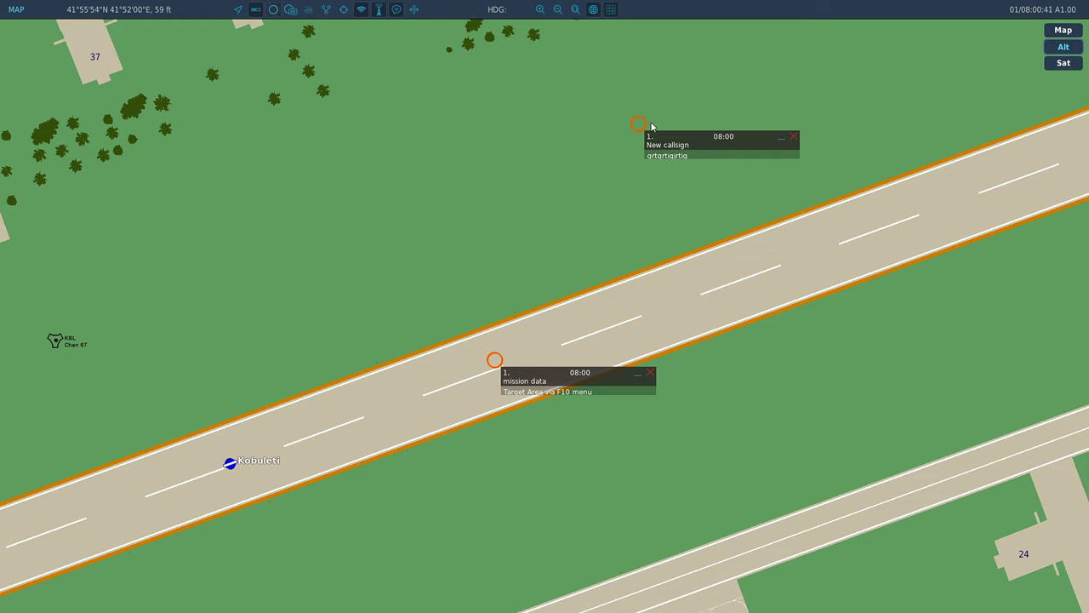
click(794, 137)
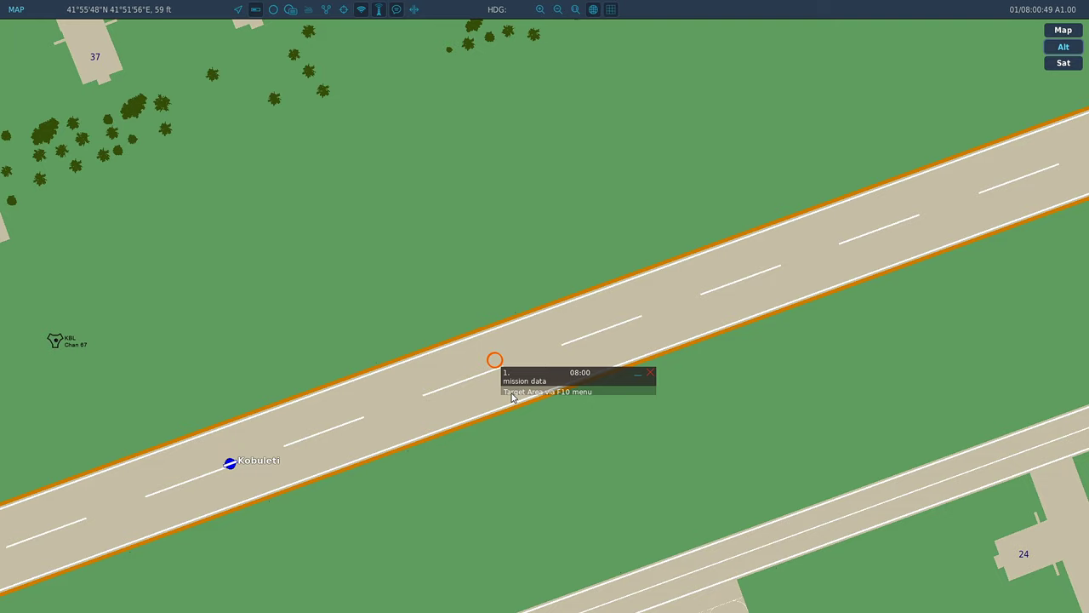
Step: Examine the mission mark and Kobuleti's airdrome data from a wider map view, and close both
scroll(572, 432, down, 5)
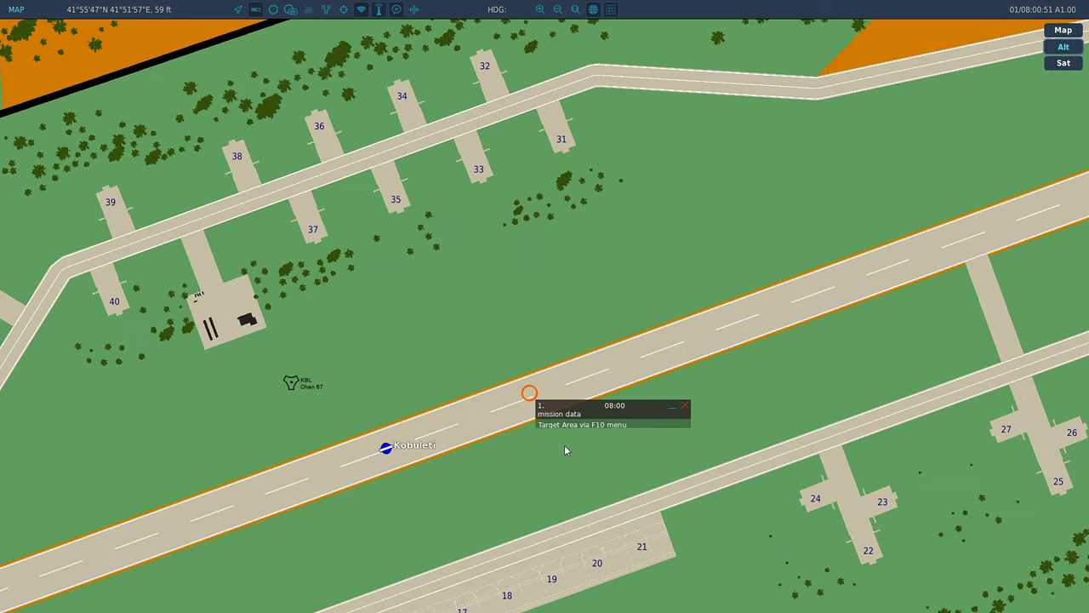
scroll(633, 524, down, 2)
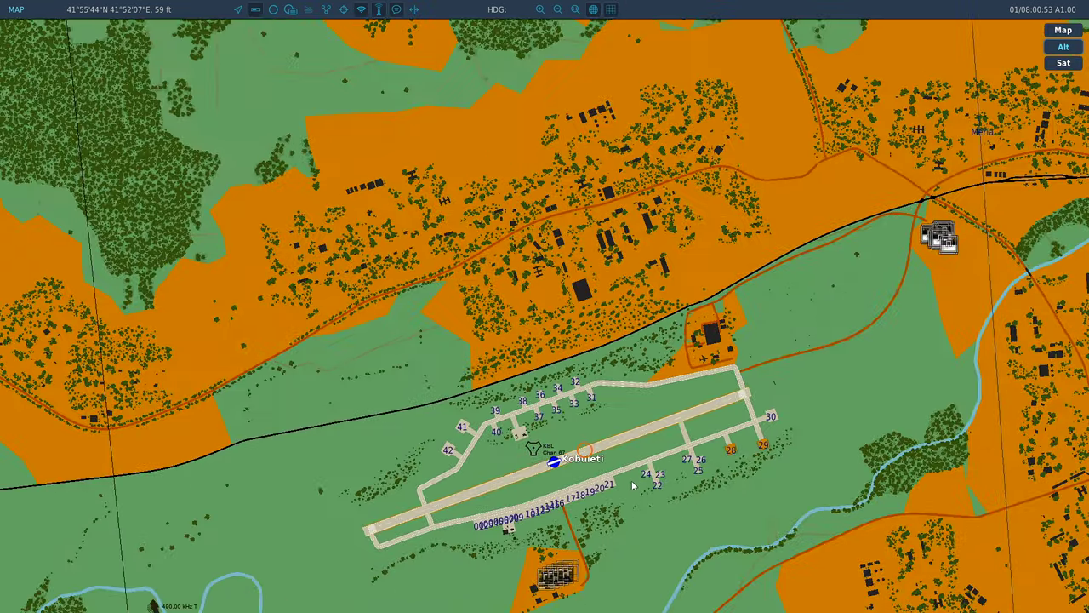
scroll(623, 268, down, 4)
scroll(477, 444, down, 2)
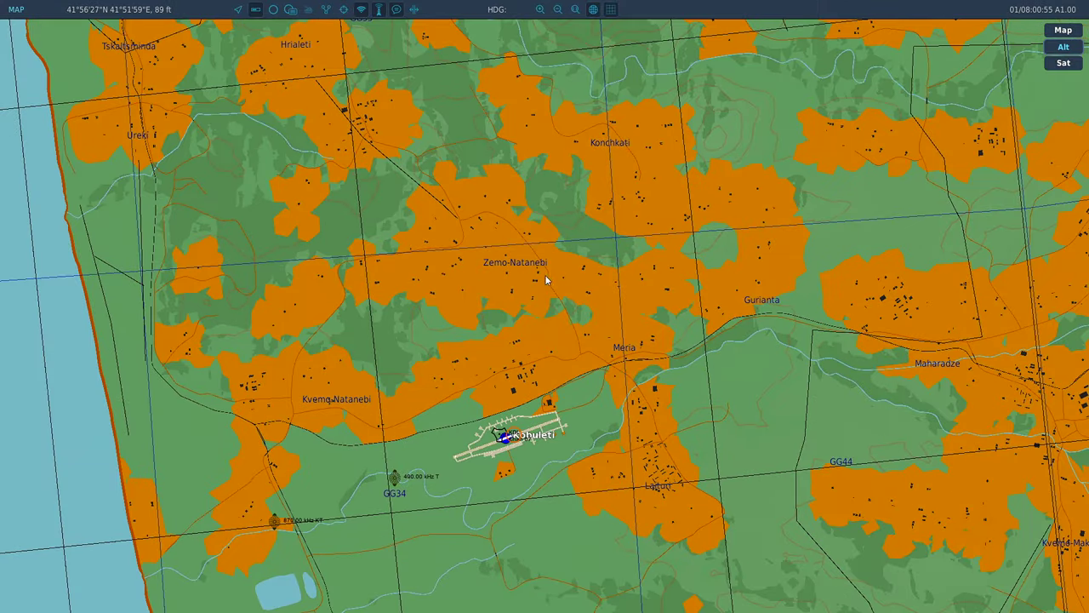
scroll(492, 469, down, 2)
drag(470, 527, 546, 251)
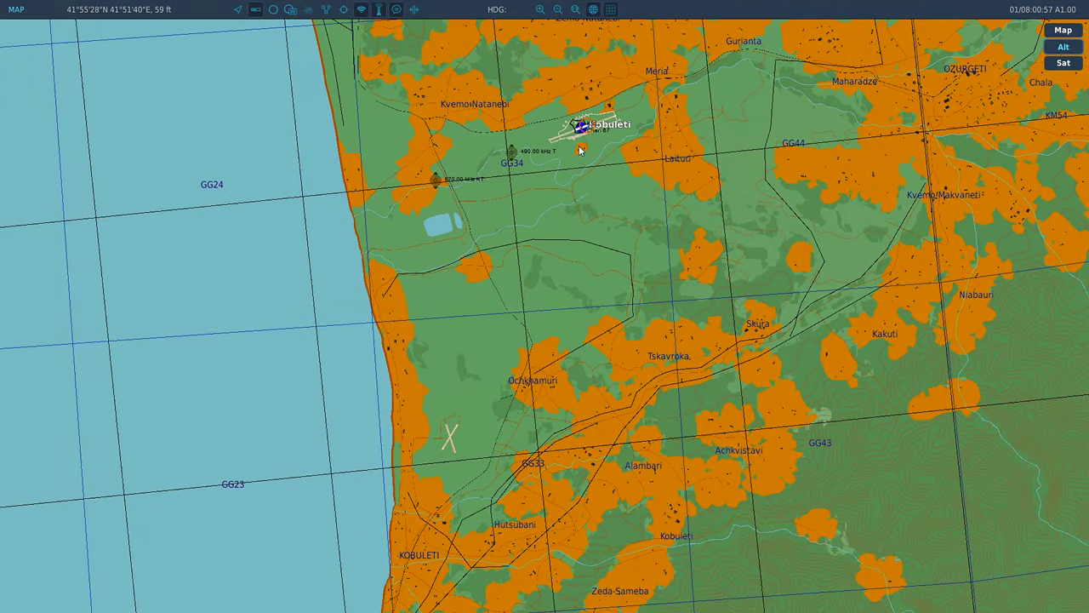
scroll(514, 289, down, 1)
scroll(559, 228, up, 1)
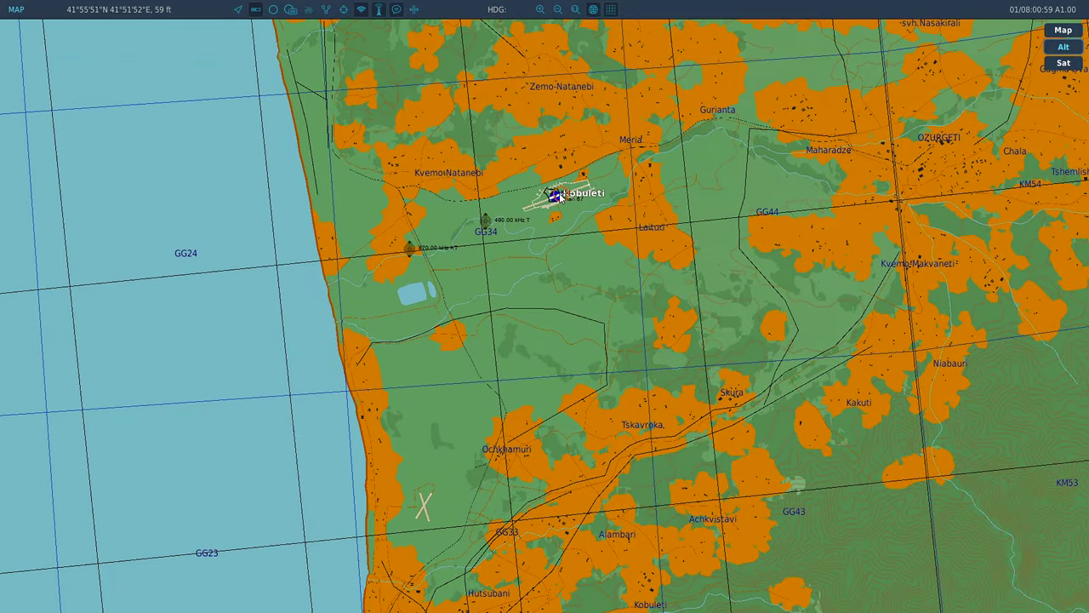
click(559, 198)
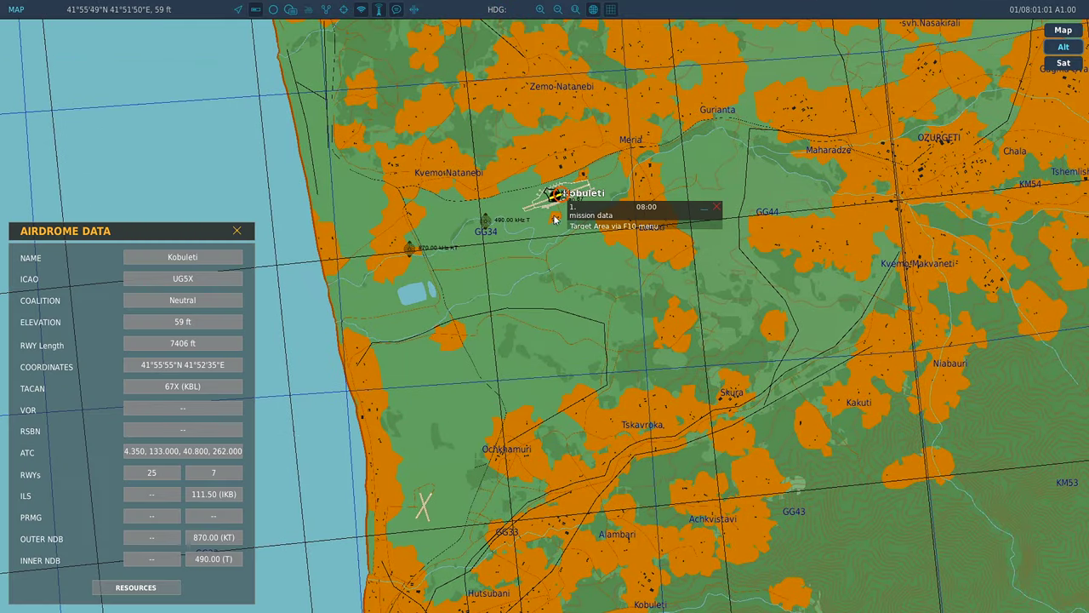
click(703, 208)
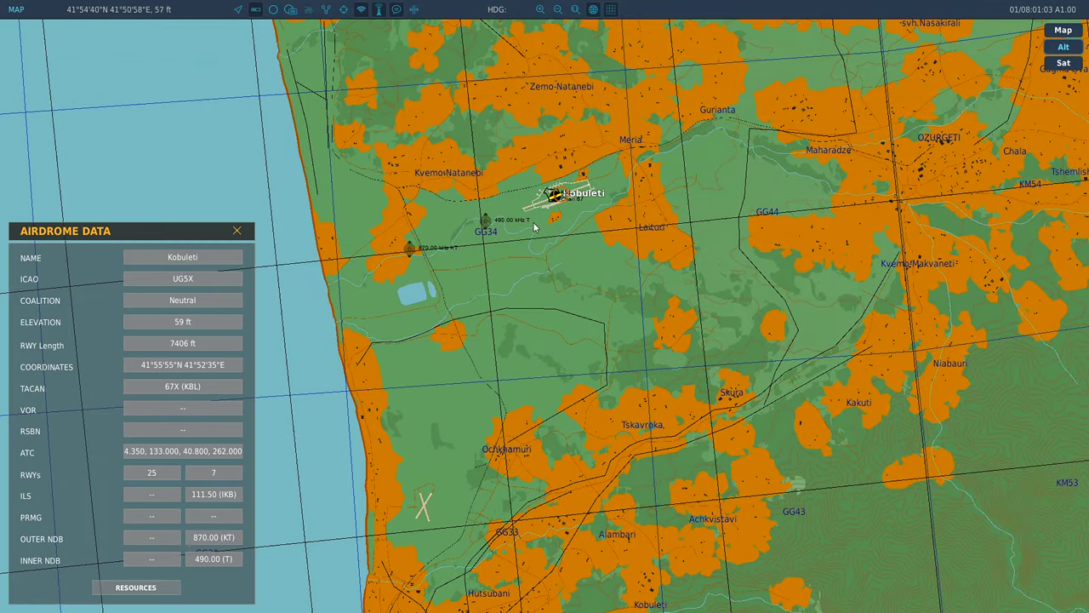
click(237, 232)
Step: Quit the running mission and return to the Mission Editor from the debriefing
key(Escape)
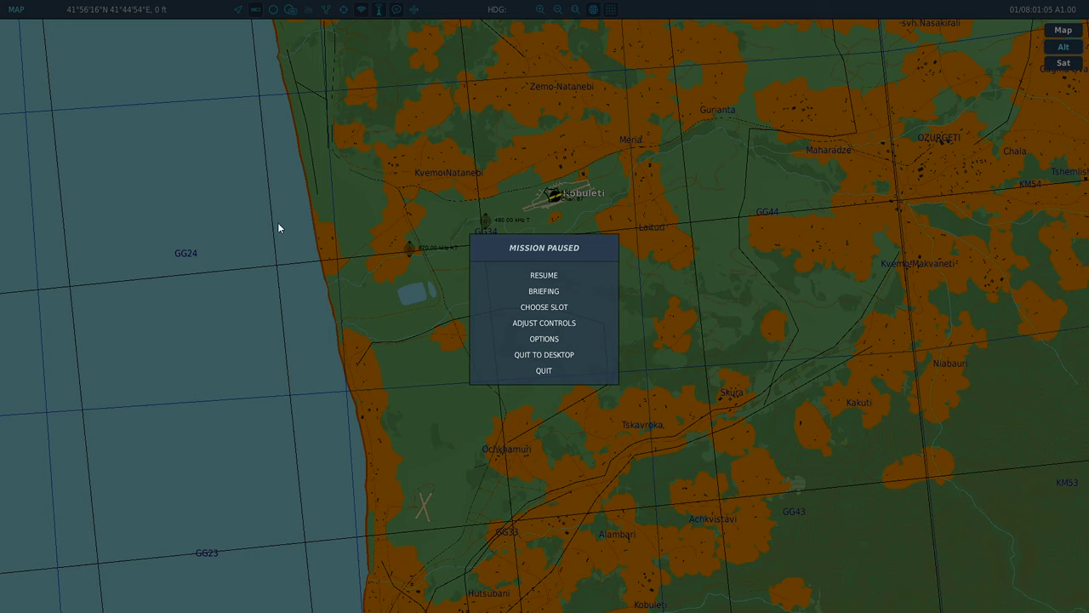
click(546, 371)
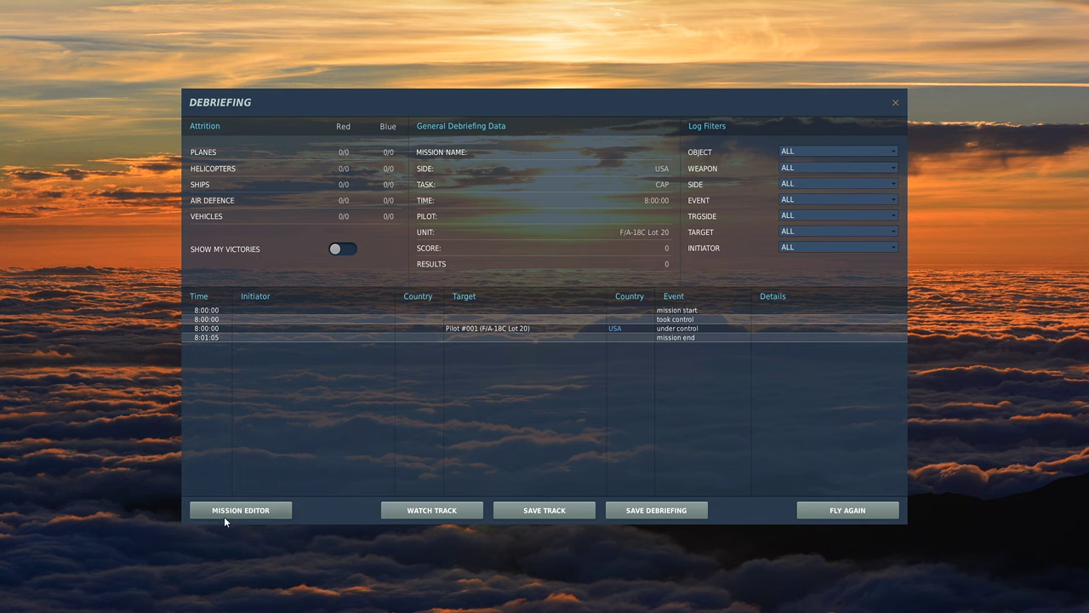
click(225, 514)
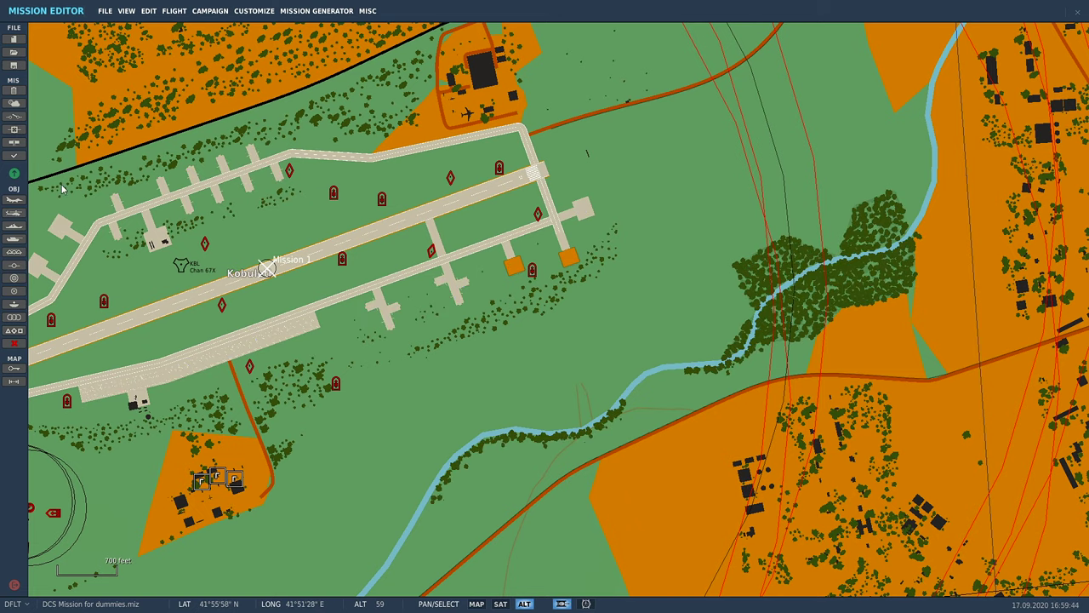
Step: Delete the MARK POINT MISSION 1 trigger from the mission's triggers
click(14, 117)
click(464, 135)
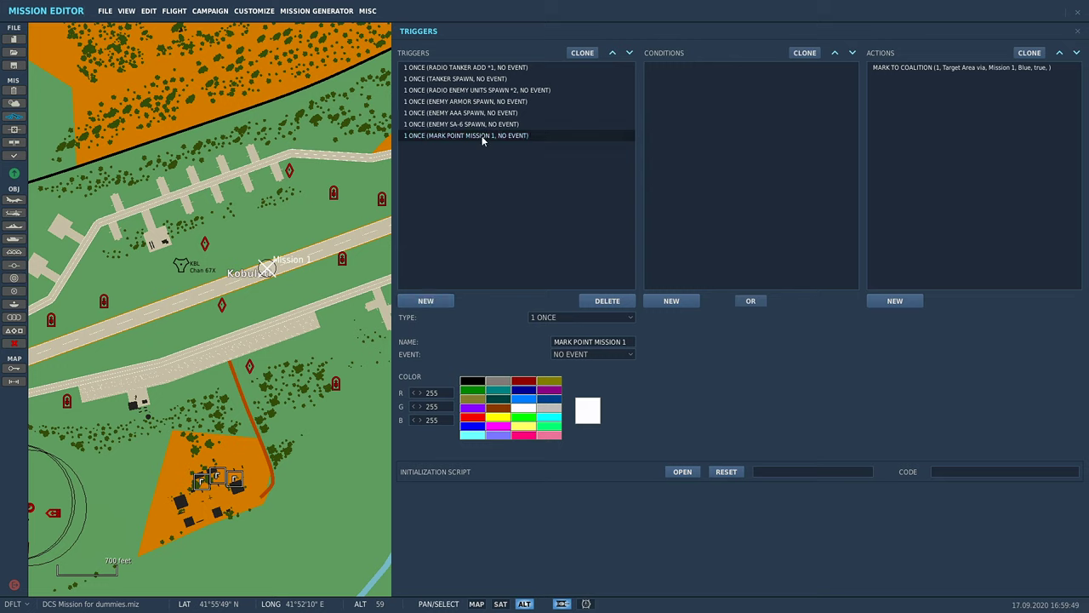
click(600, 302)
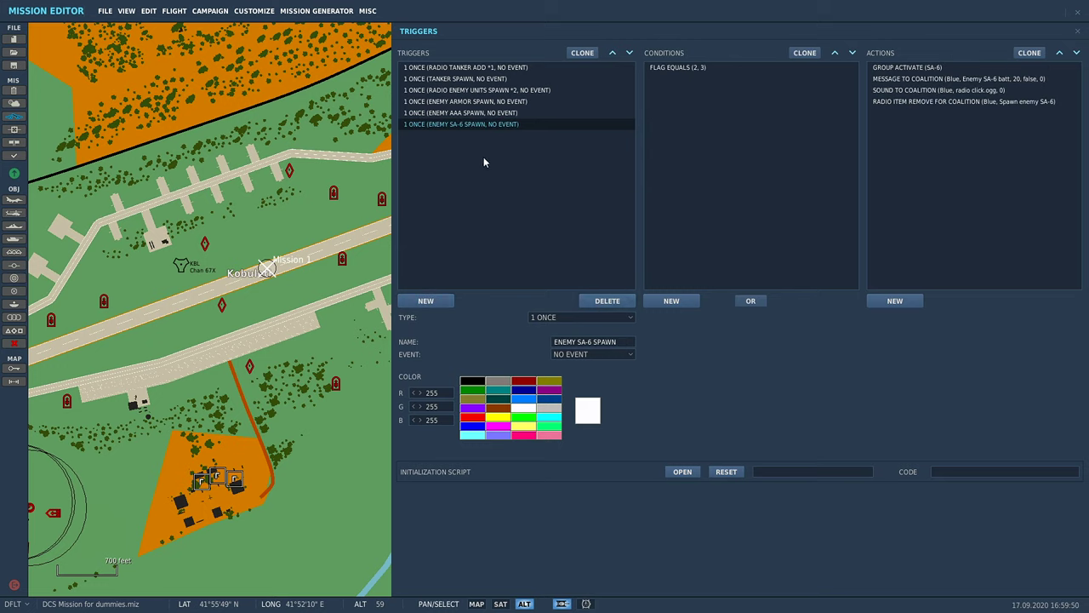
Step: Add a MARK TO COALITION action to the ENEMY ARMOR SPAWN trigger
click(450, 102)
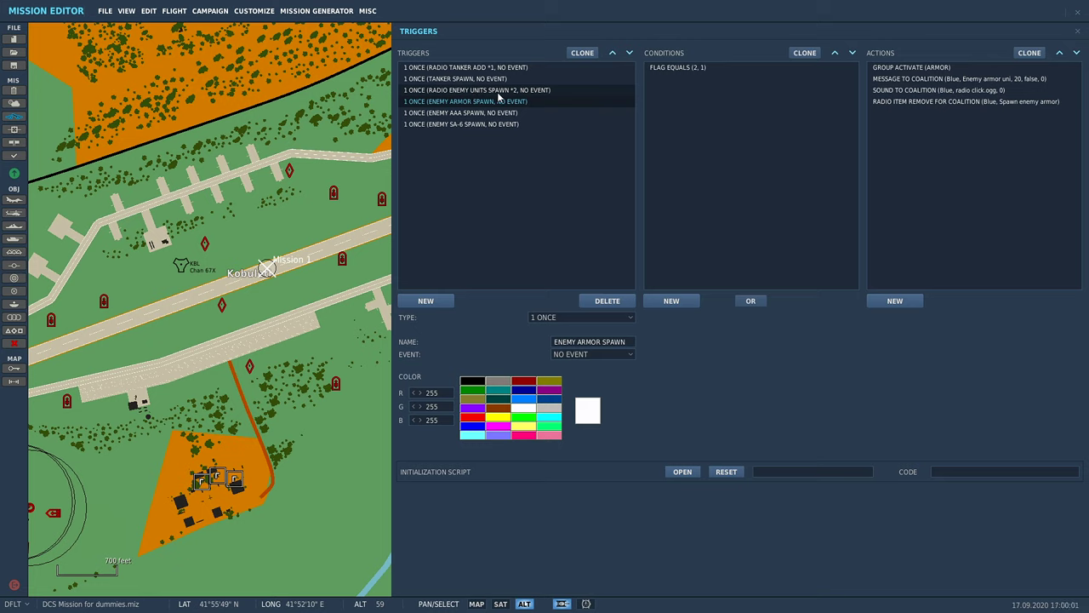
click(461, 101)
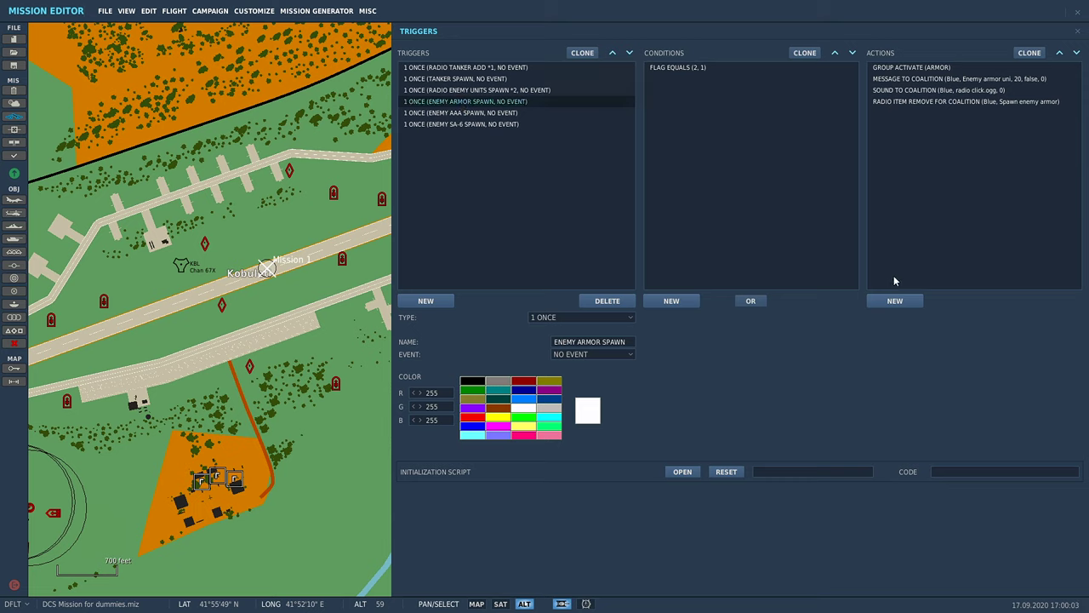
click(891, 301)
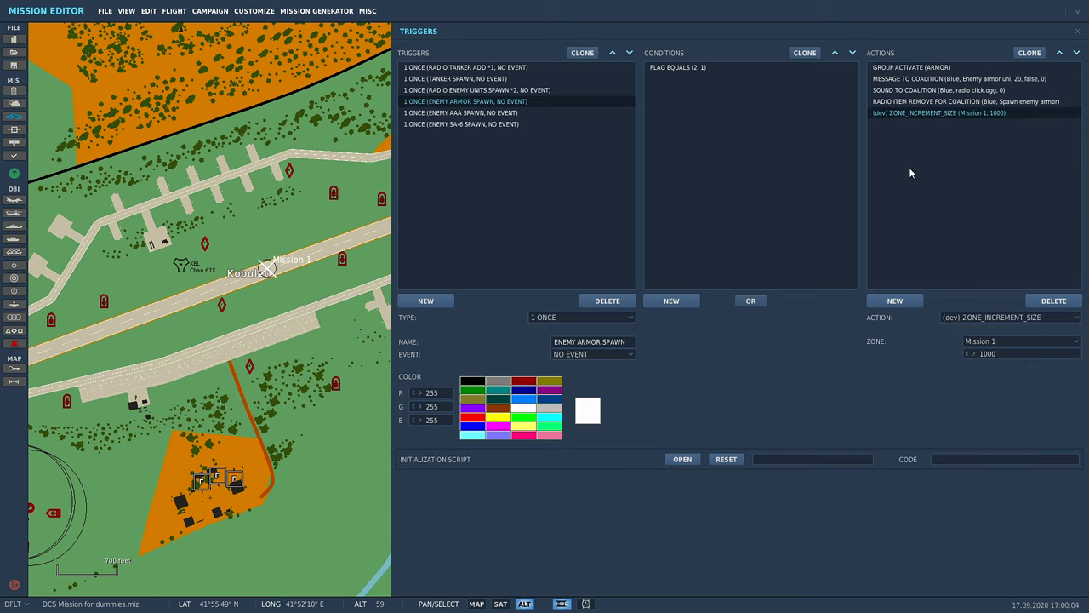
click(977, 318)
scroll(957, 383, down, 2)
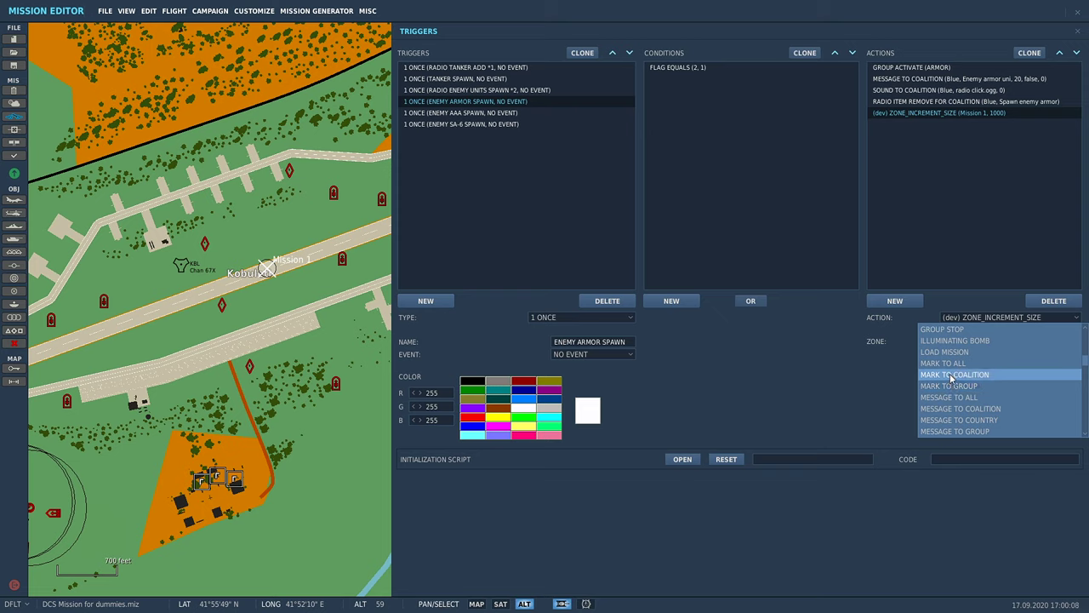
click(952, 376)
Step: Set the mark action's text to "Target Area via F10 Menu"
key(BackSpace)
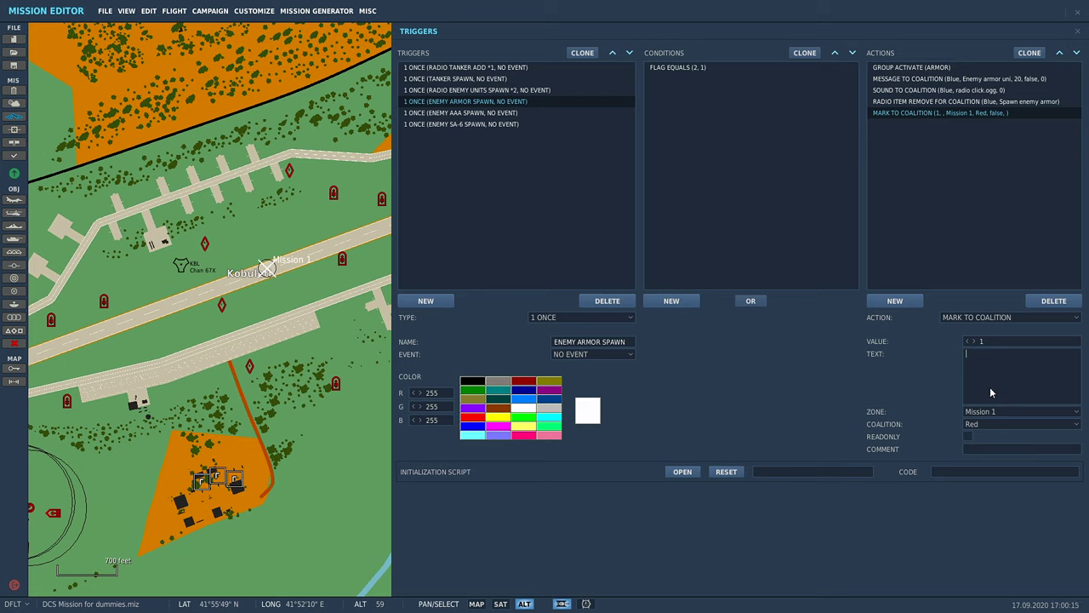
text(Target Area via)
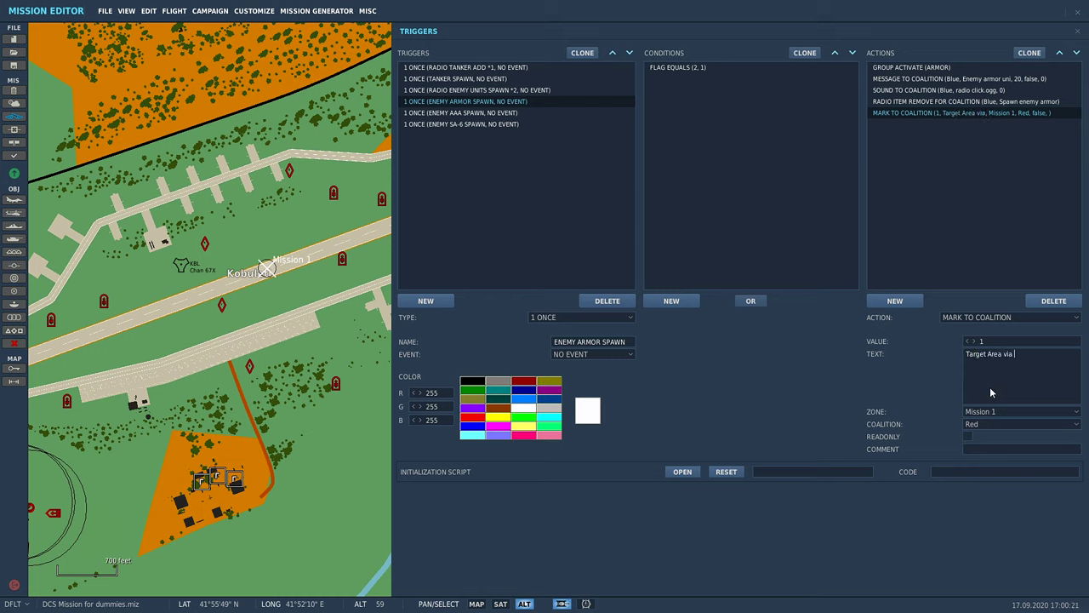
text( F10 Menu)
Step: Make the mark read-only for the Blue coalition, with the comment "CHECK F10 MAP FOR MARKER LOCATION"
click(985, 423)
click(987, 434)
click(968, 436)
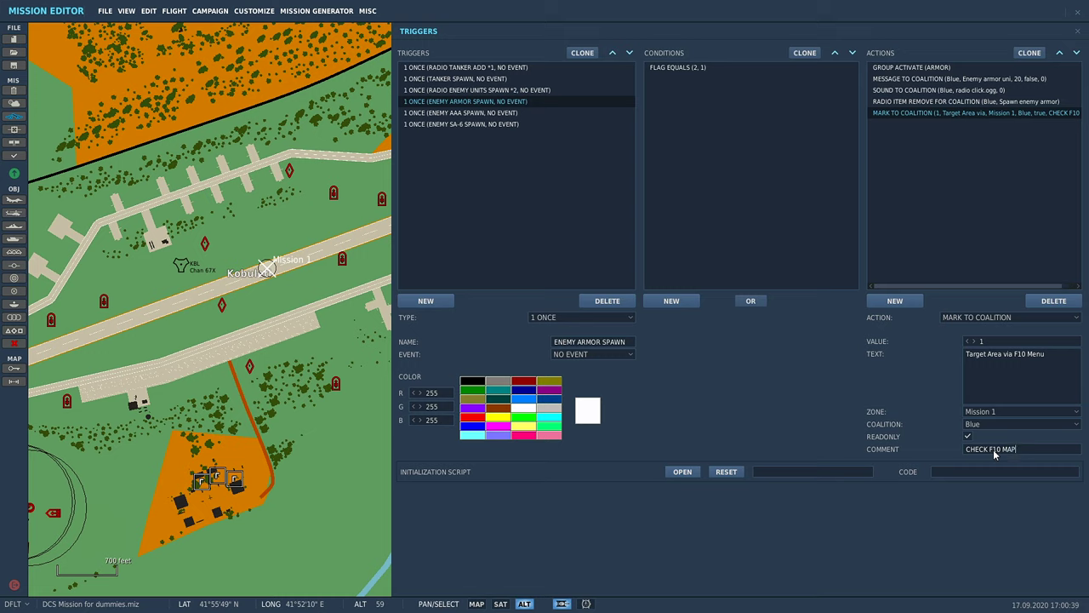
text(MAP FOR MARKER LOCATION)
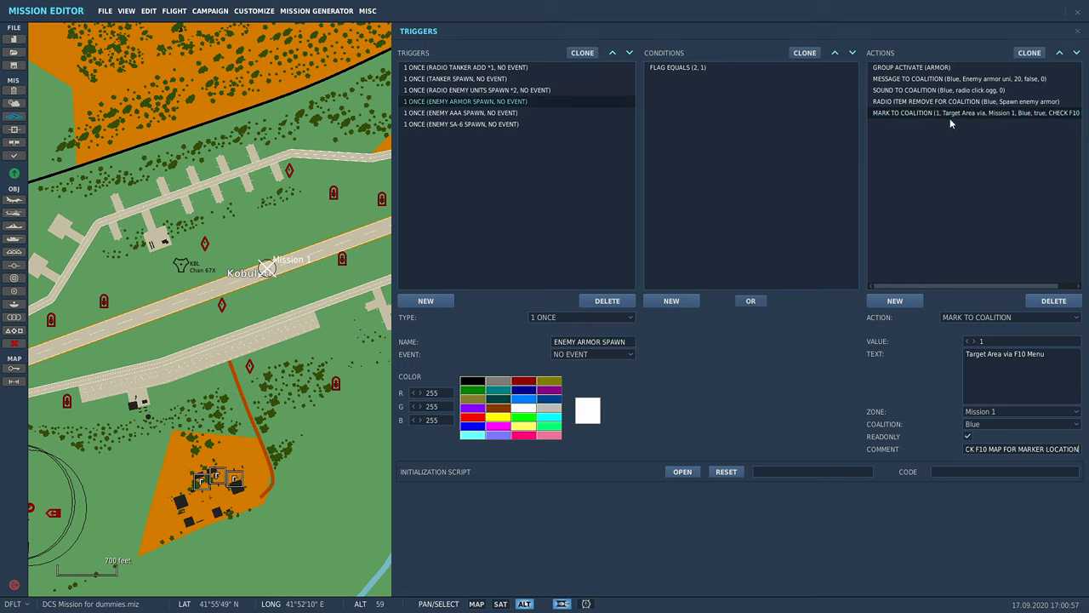
Step: Save the mission changes and start flying the mission
click(267, 268)
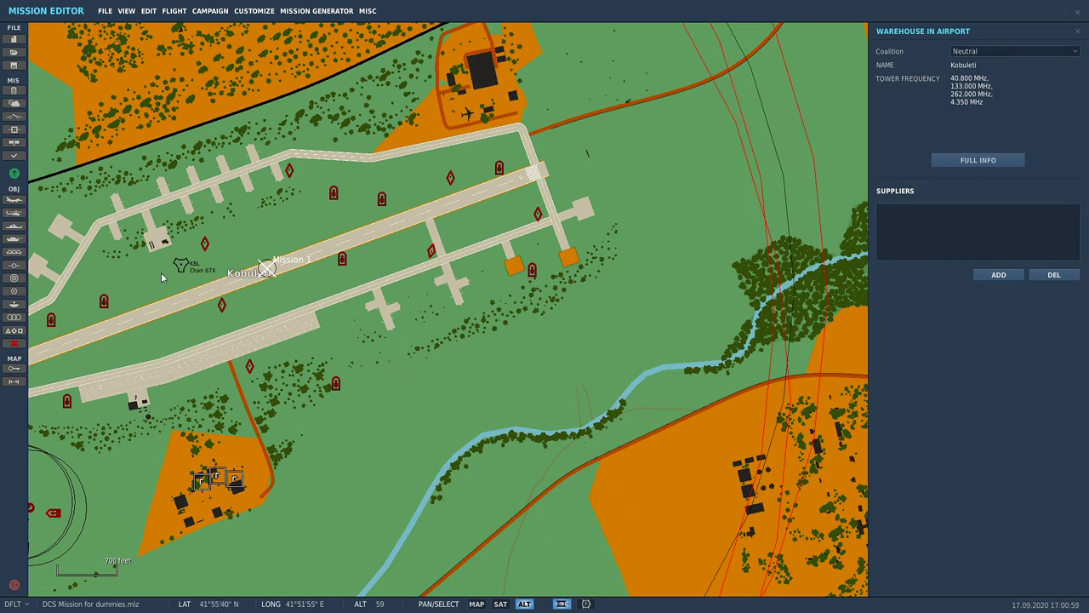
click(13, 172)
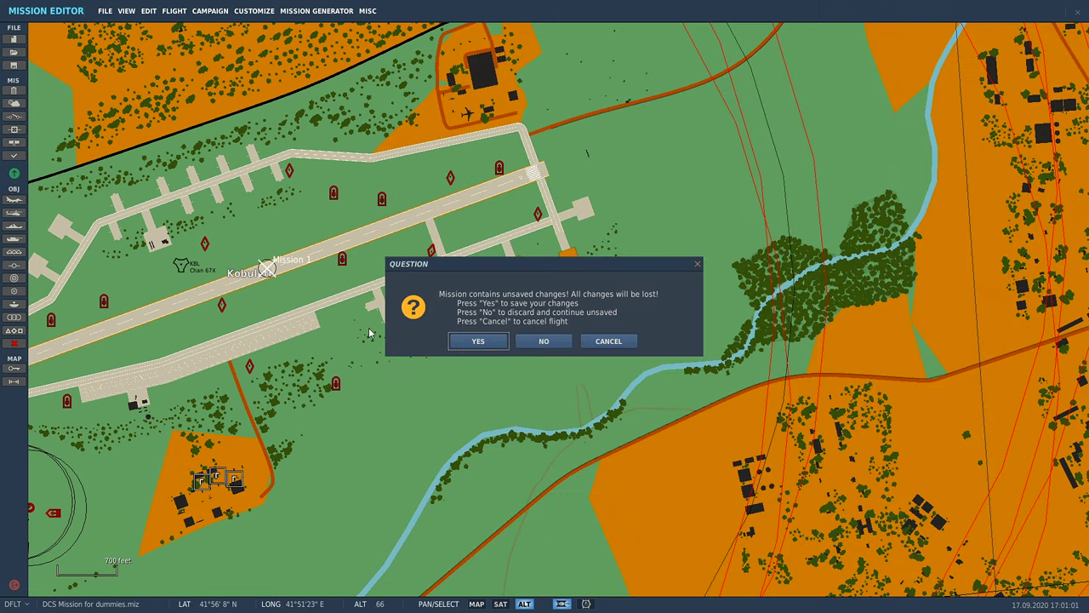
click(478, 342)
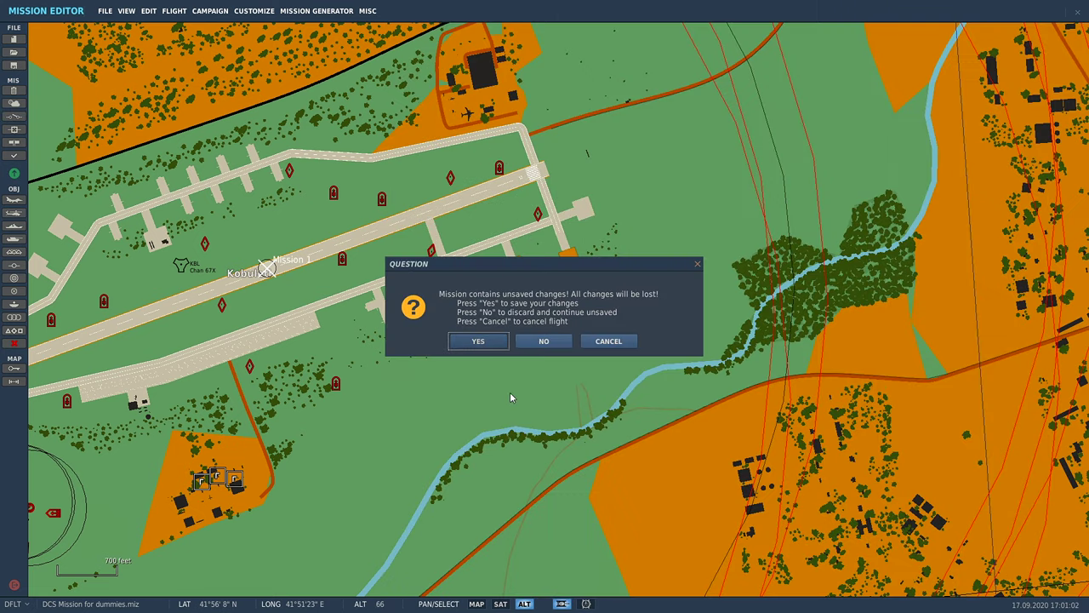
click(865, 510)
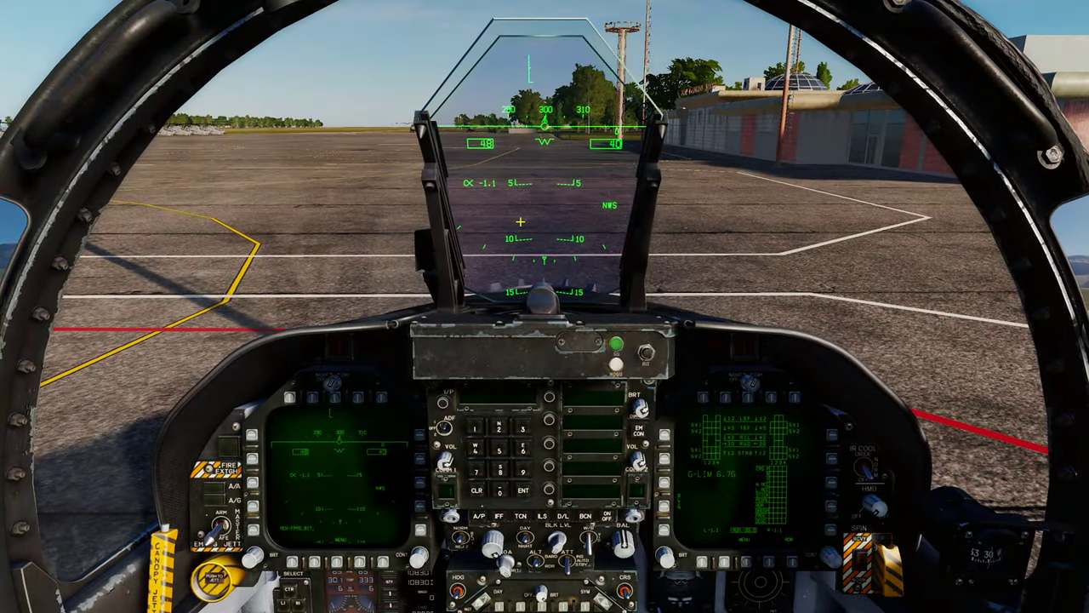
Step: Check the in-game map around Kobuleti for the target mark, and inspect the aircraft's parking area at Batumi
key(F10)
scroll(509, 257, down, 10)
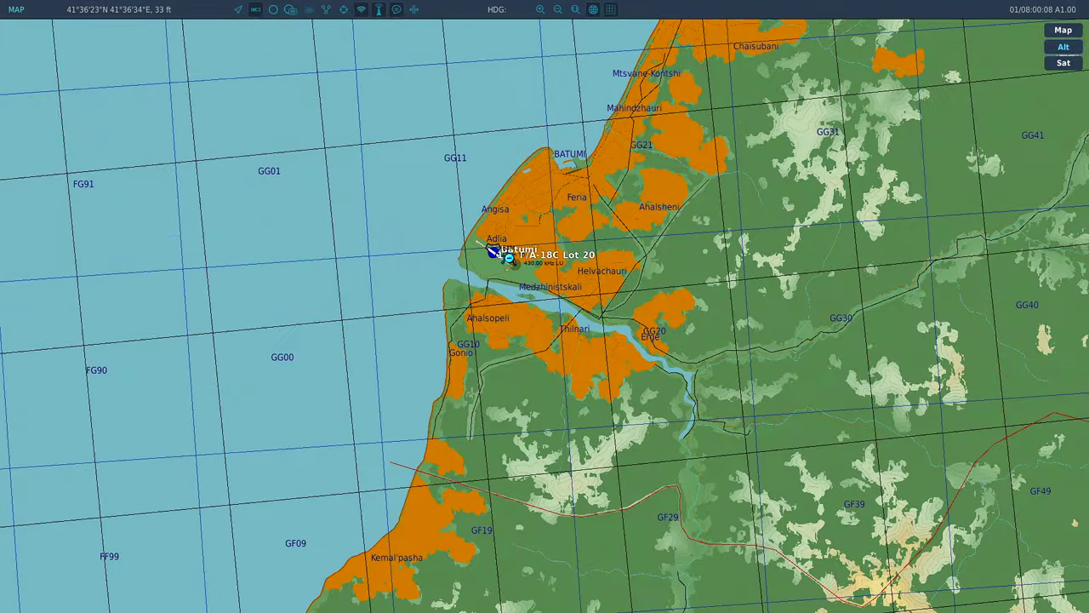
scroll(527, 228, up, 6)
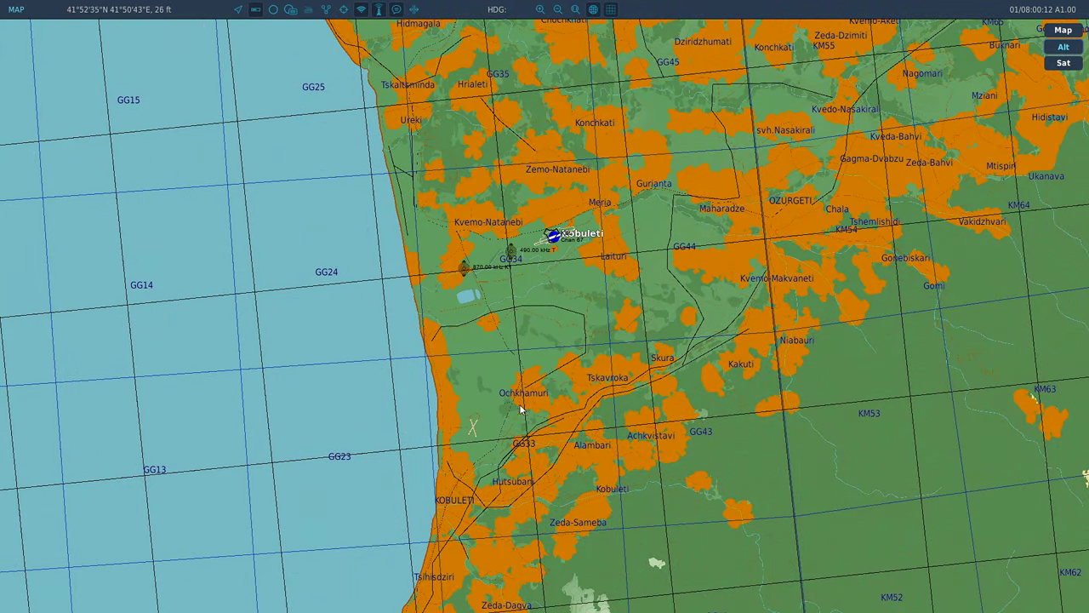
drag(556, 236, 688, 19)
scroll(435, 255, up, 6)
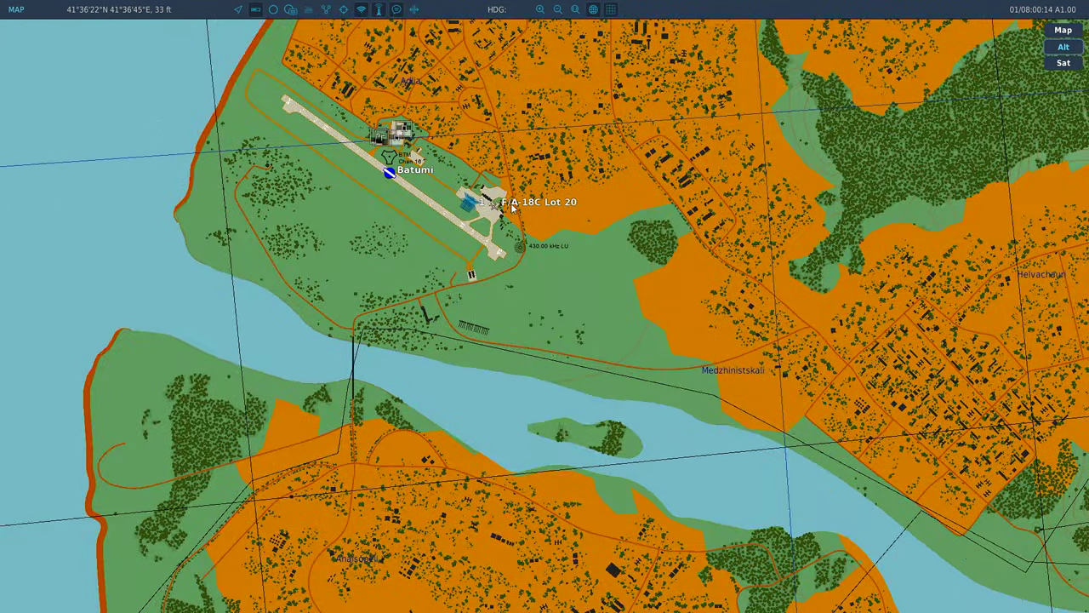
scroll(436, 255, up, 3)
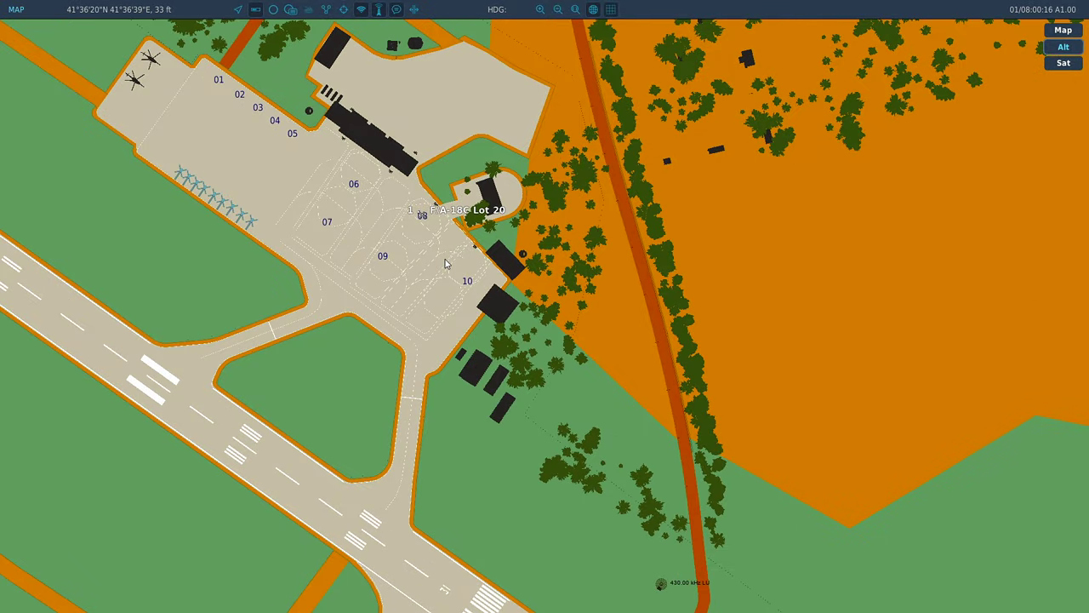
Step: Return to the cockpit view and trigger "Spawn enemy armor" from the radio's Other options
key(F1)
key(backslash)
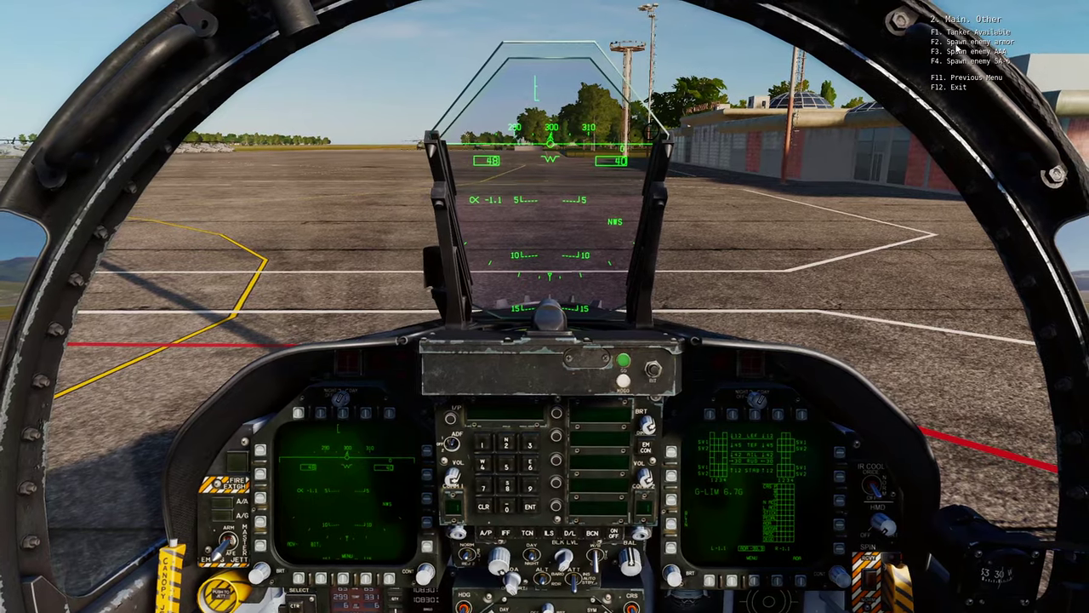
key(F10)
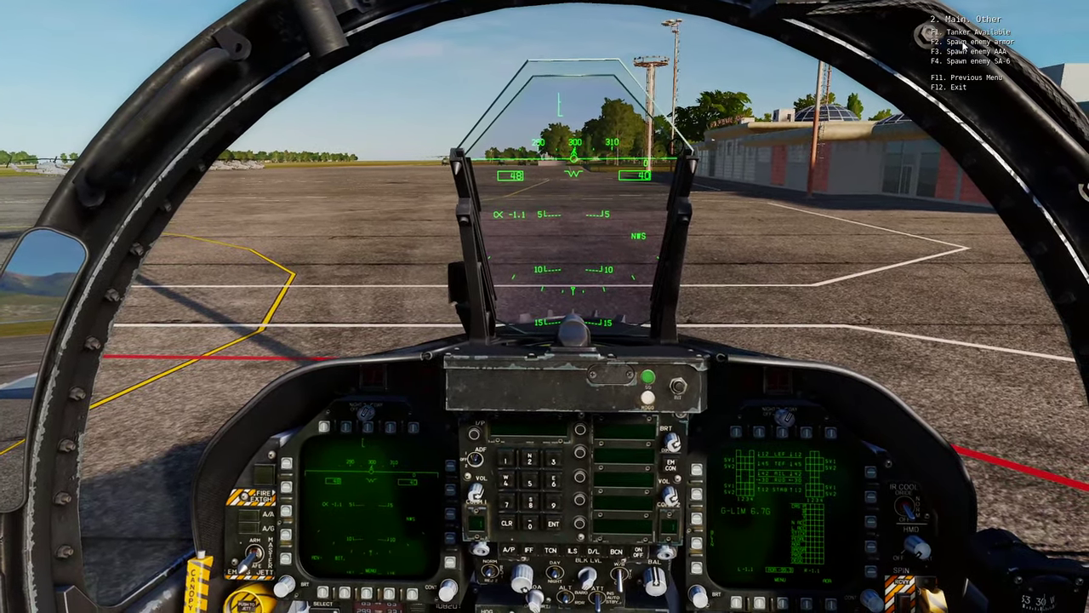
key(F2)
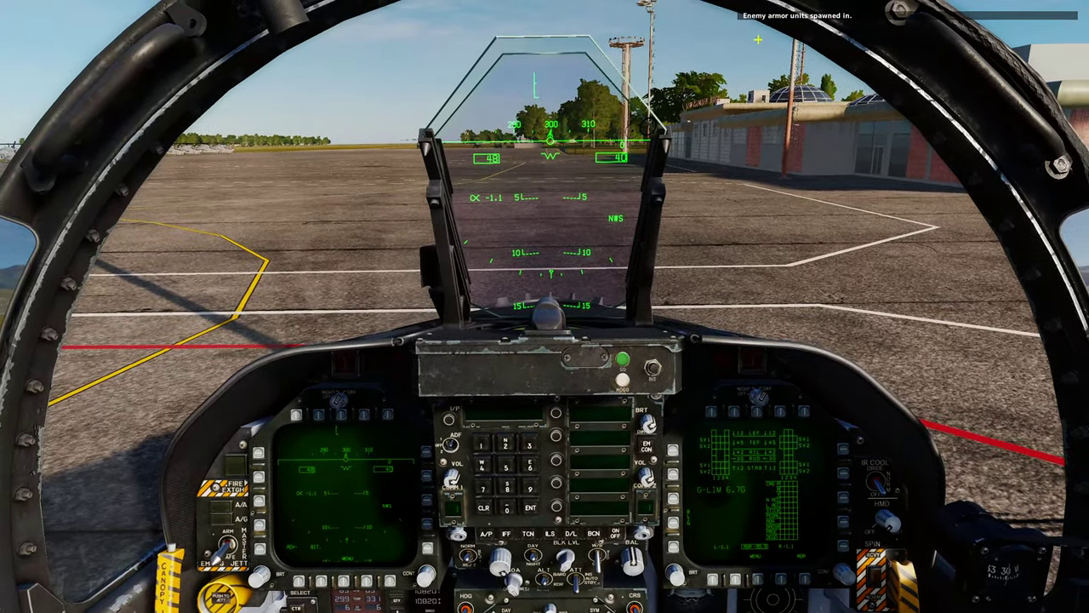
Step: Find the new target mark on the in-game map at Kobuleti airfield and show its label text
key(F10)
scroll(510, 256, down, 5)
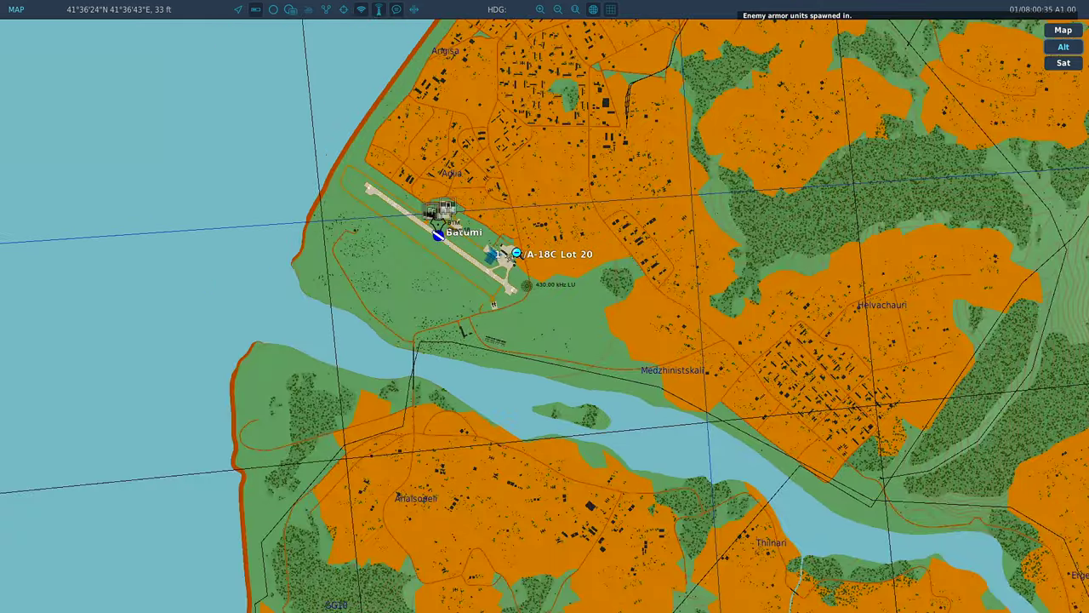
scroll(509, 256, down, 2)
drag(522, 243, 510, 426)
drag(590, 185, 530, 346)
scroll(423, 348, up, 5)
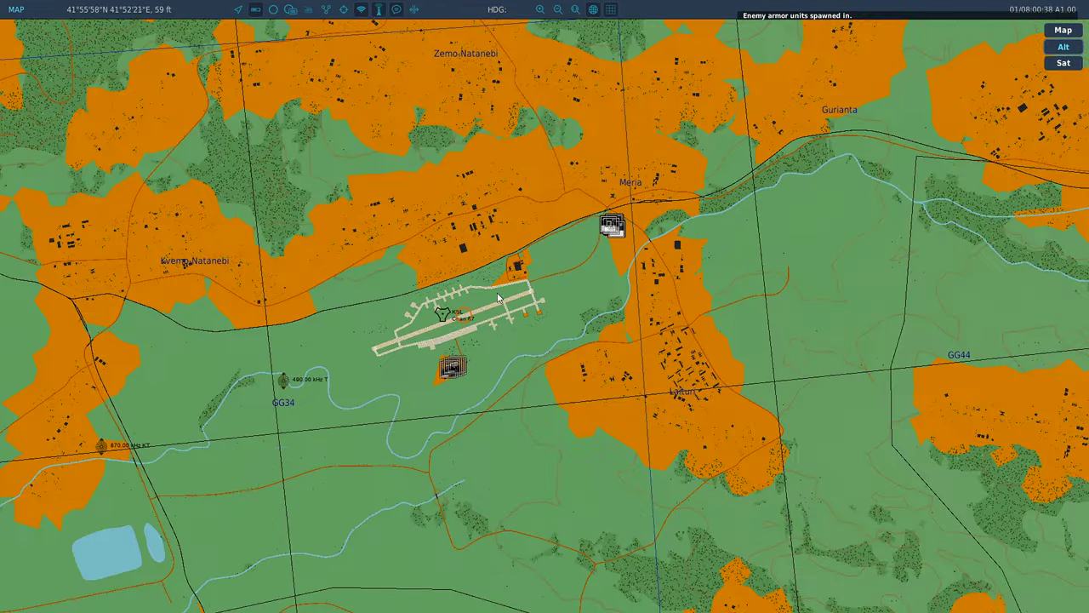
click(395, 354)
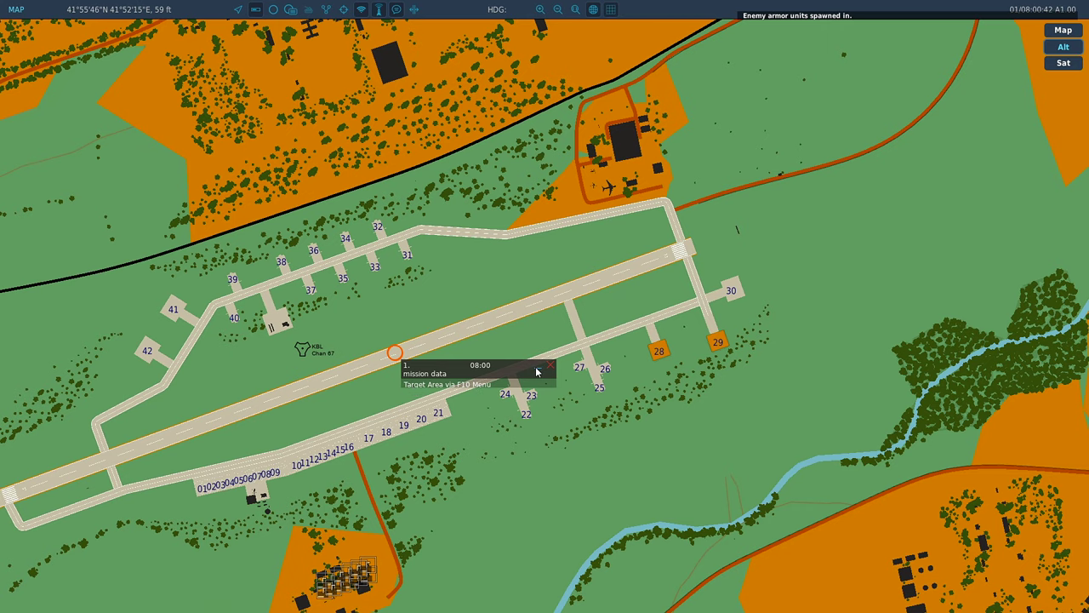
Step: Examine where the target mark lies on the Kobuleti runway and in relation to Batumi and the surrounding coast
scroll(477, 445, down, 4)
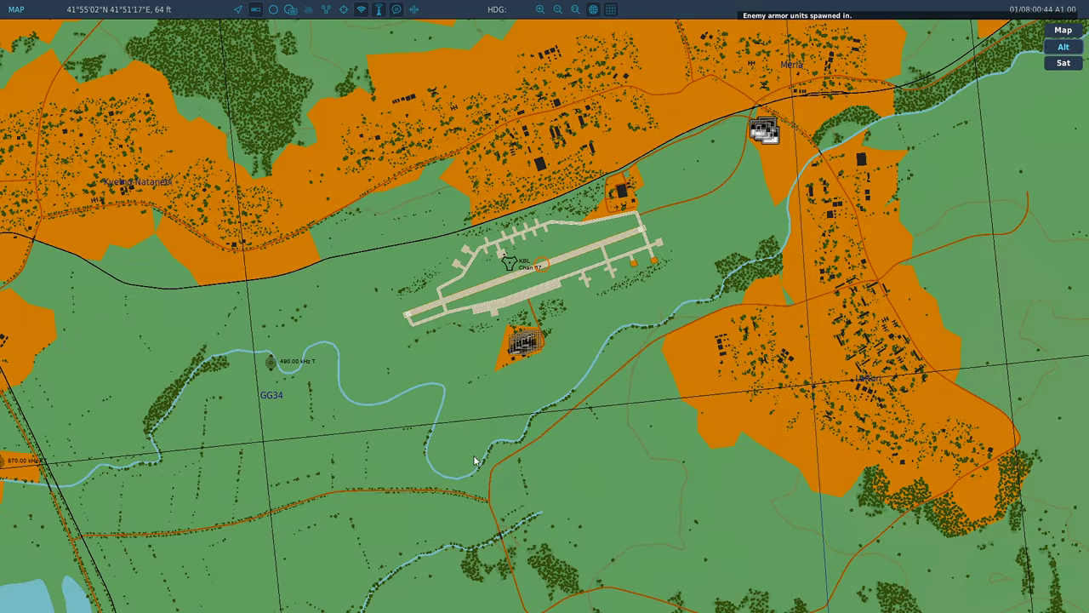
scroll(475, 478, down, 4)
scroll(484, 397, down, 2)
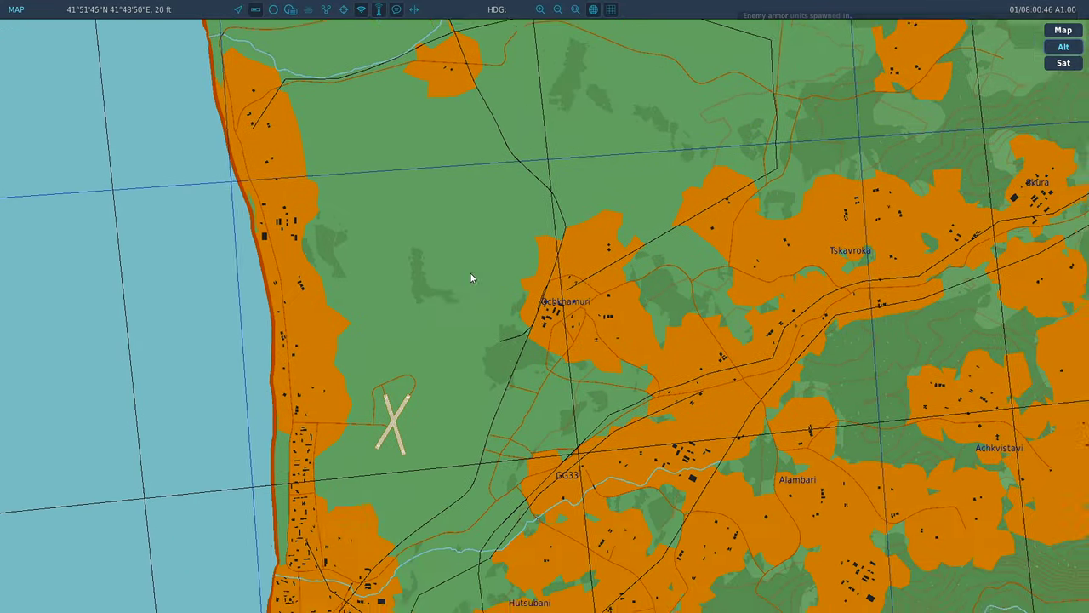
scroll(546, 102, down, 3)
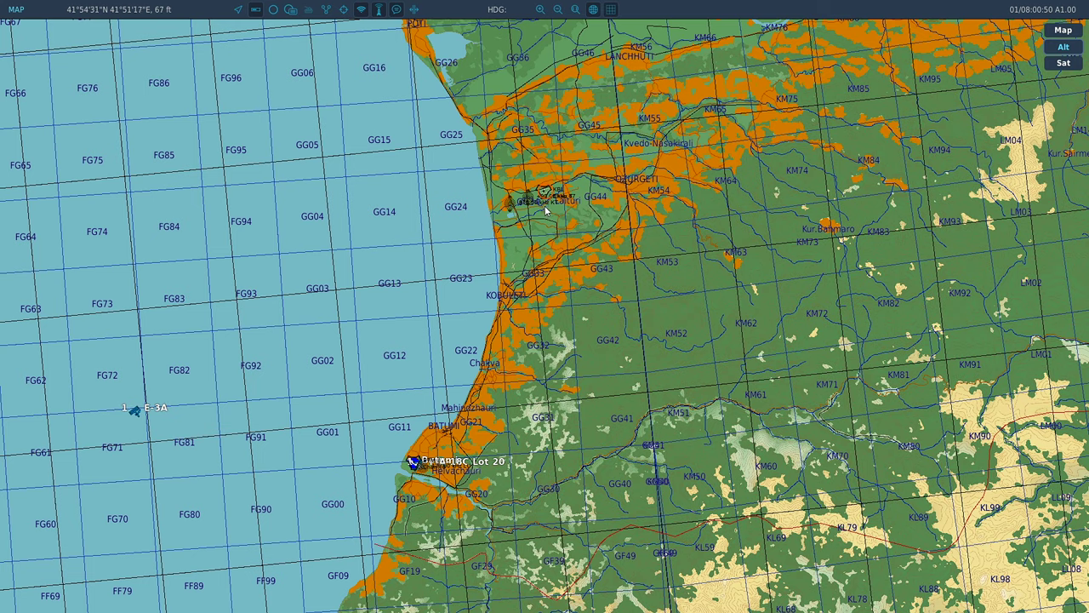
scroll(554, 197, up, 6)
scroll(587, 149, up, 3)
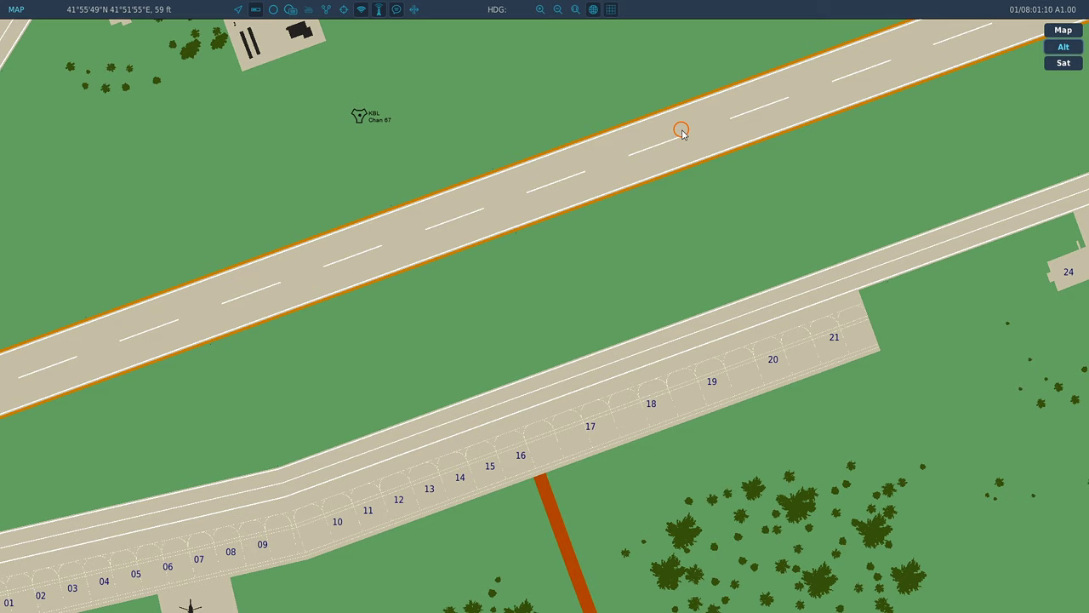
scroll(682, 131, down, 8)
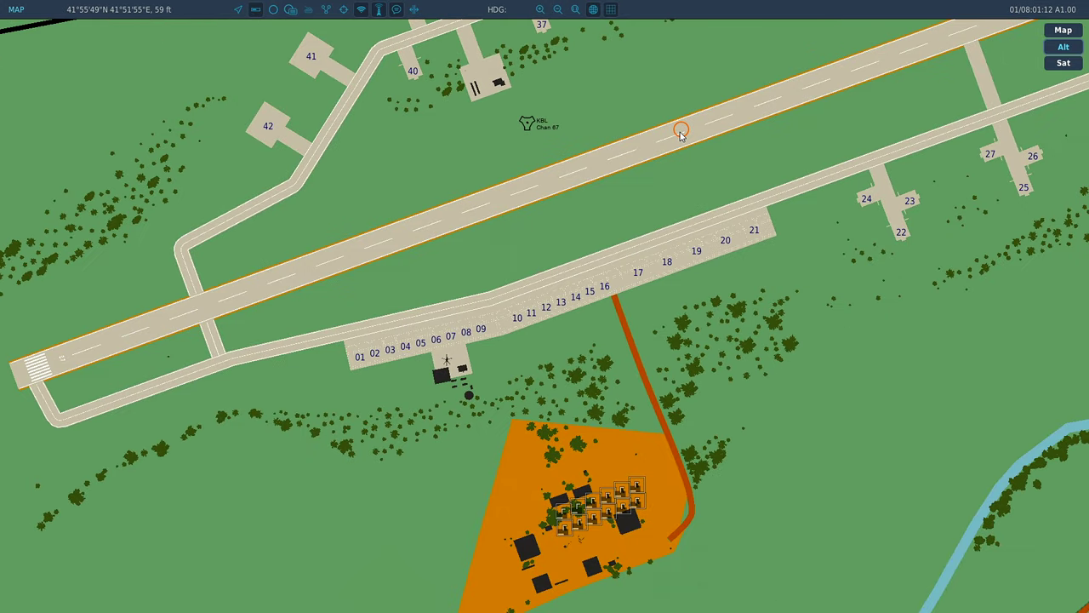